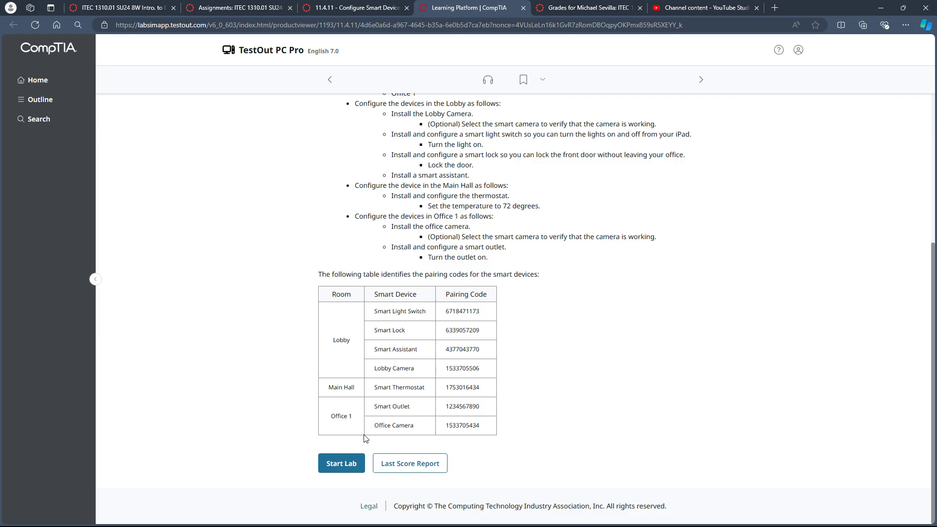
Start the smart device lab, review the required rooms in the scenario, and open the TestOut Home app on the iPad.
click(341, 463)
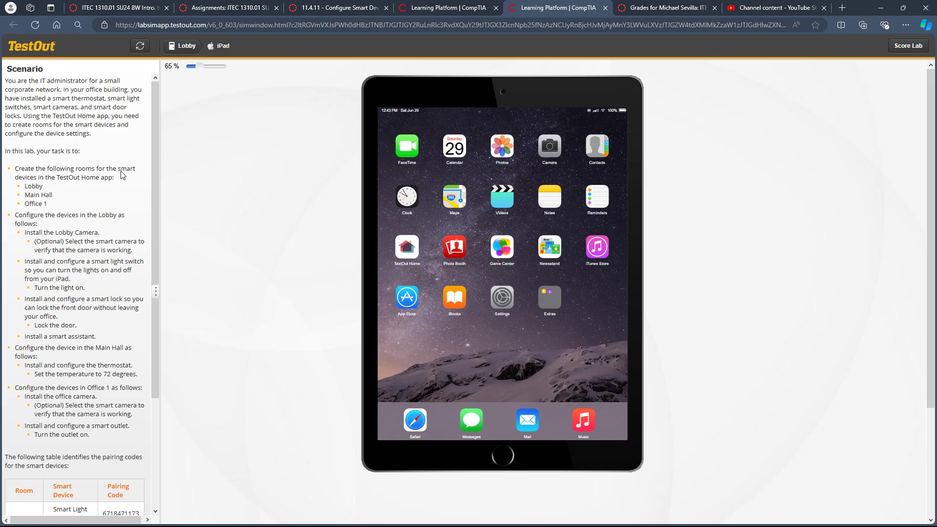
drag(57, 181, 119, 182)
click(55, 184)
drag(22, 187, 49, 205)
click(40, 202)
click(407, 248)
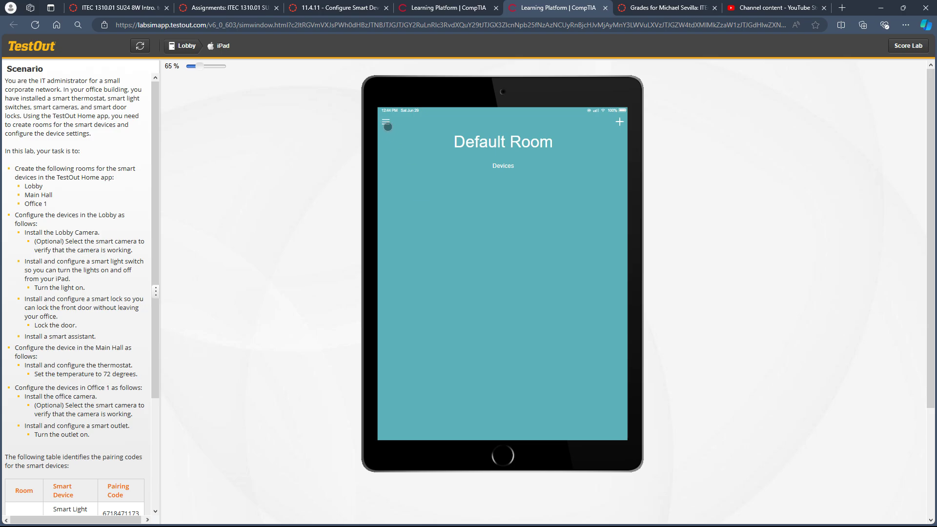
Rename the default room as Lobby.
click(386, 123)
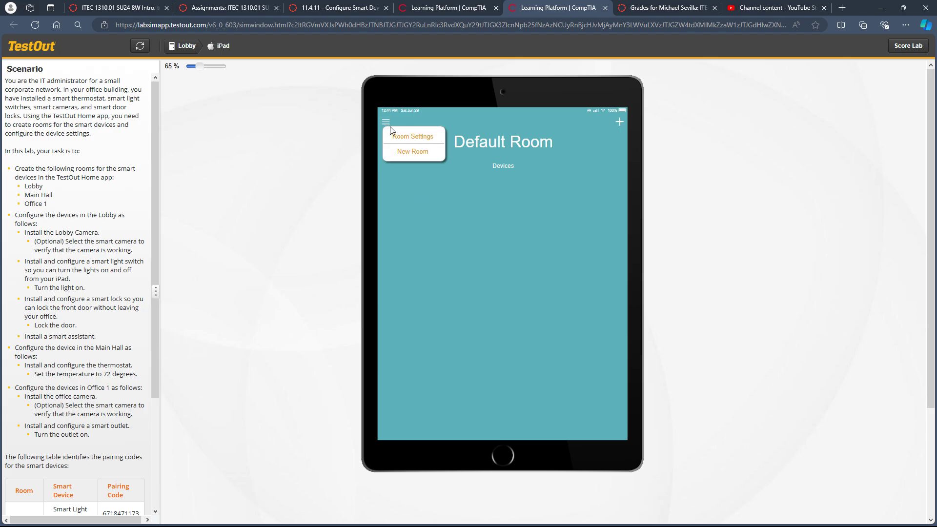
click(397, 136)
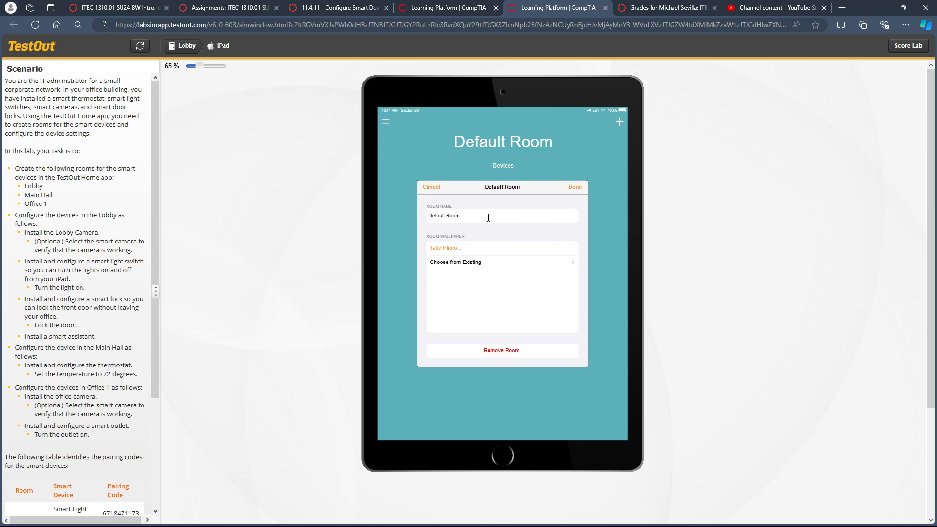
drag(487, 218, 414, 221)
text(Lobby)
click(574, 189)
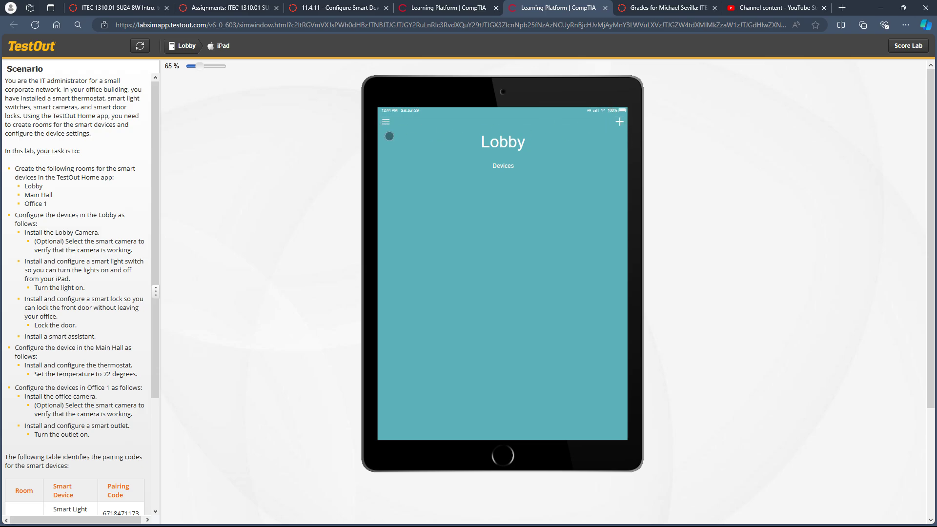
Add a new room named Main Hall.
click(381, 124)
click(412, 151)
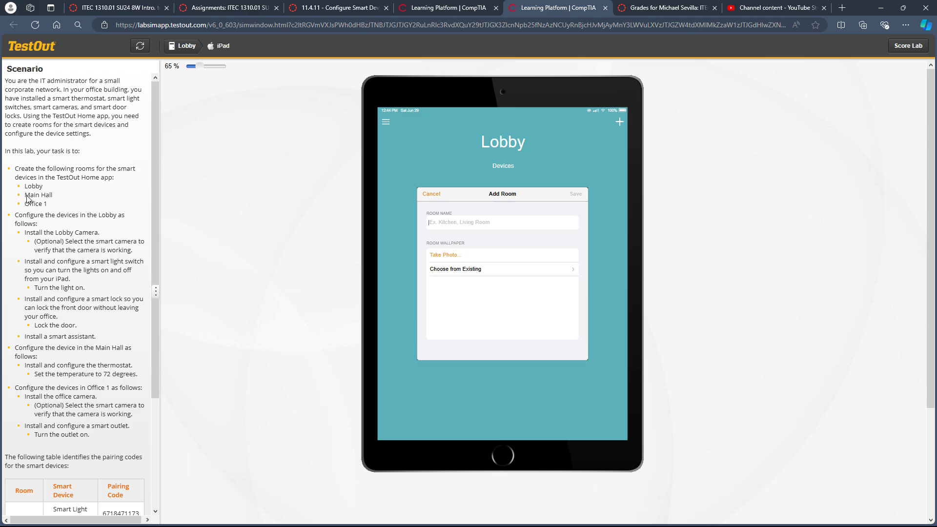
drag(26, 195, 53, 196)
key(ctrl+c)
click(466, 224)
key(ctrl+v)
click(575, 194)
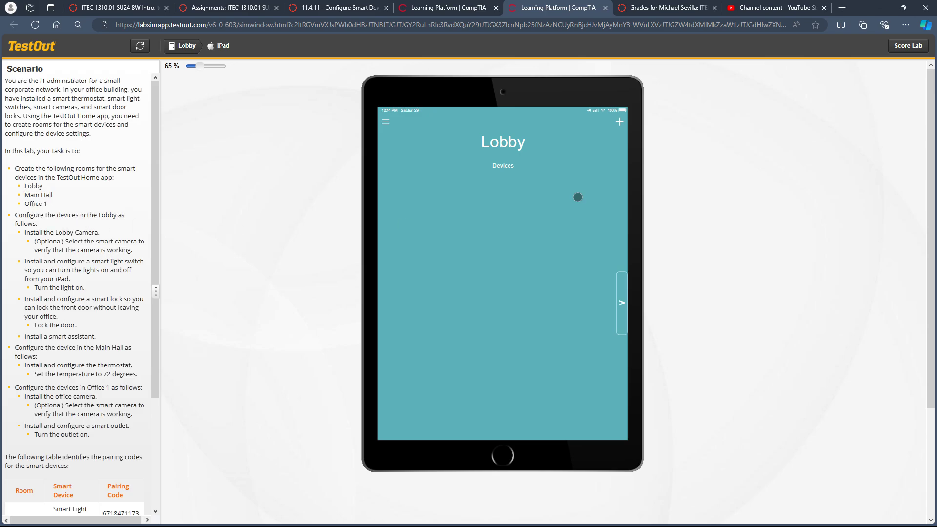
Add a new room named Office 1 and go to it.
click(625, 290)
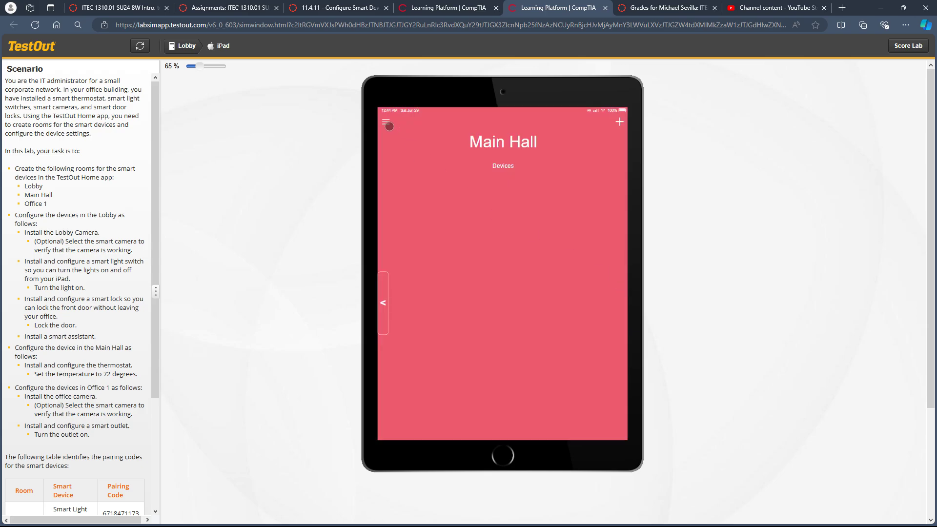
click(385, 121)
click(410, 152)
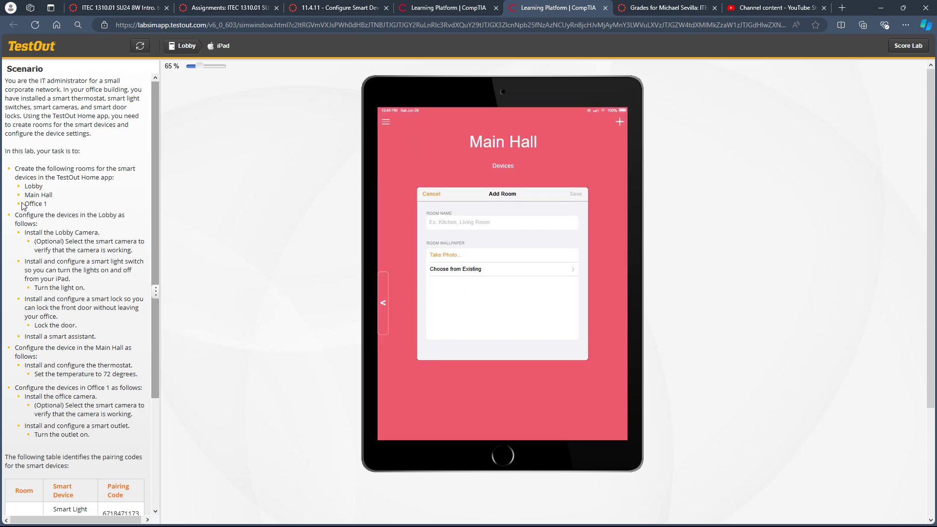
drag(22, 205, 48, 205)
click(461, 226)
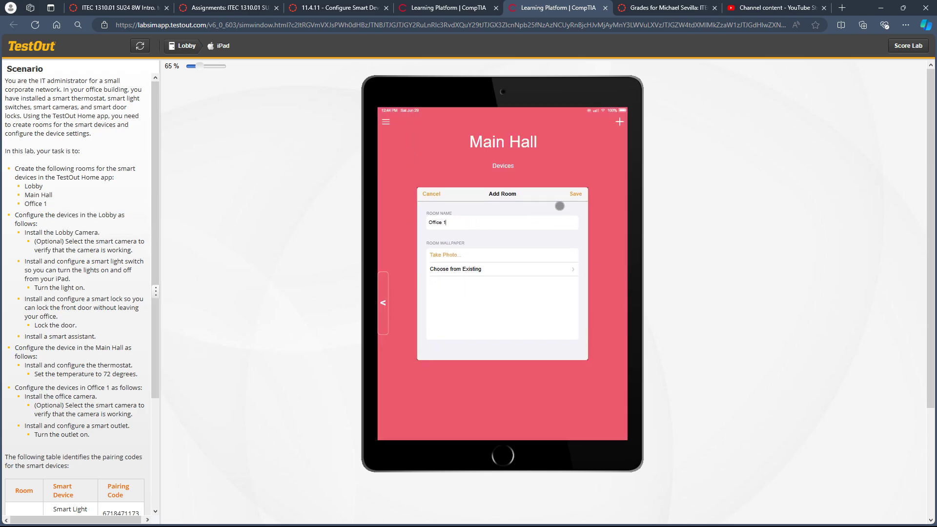
click(575, 195)
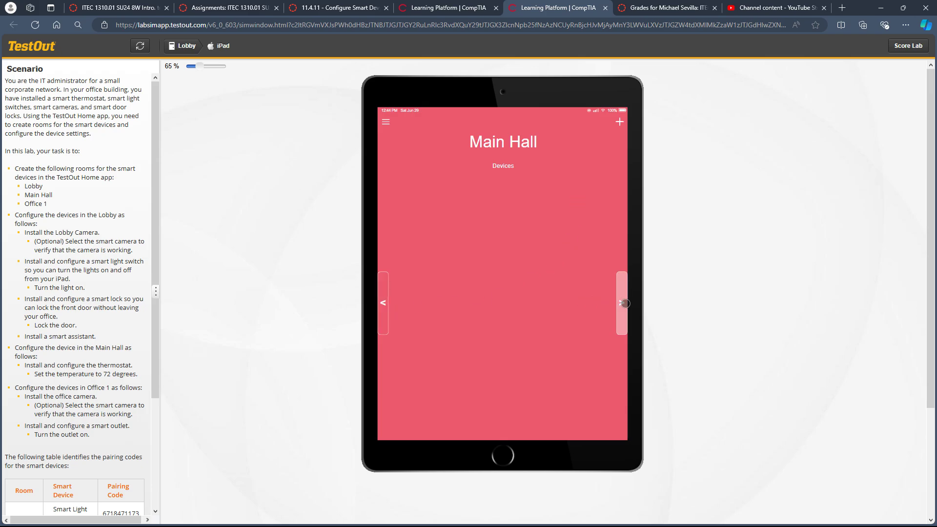
click(623, 302)
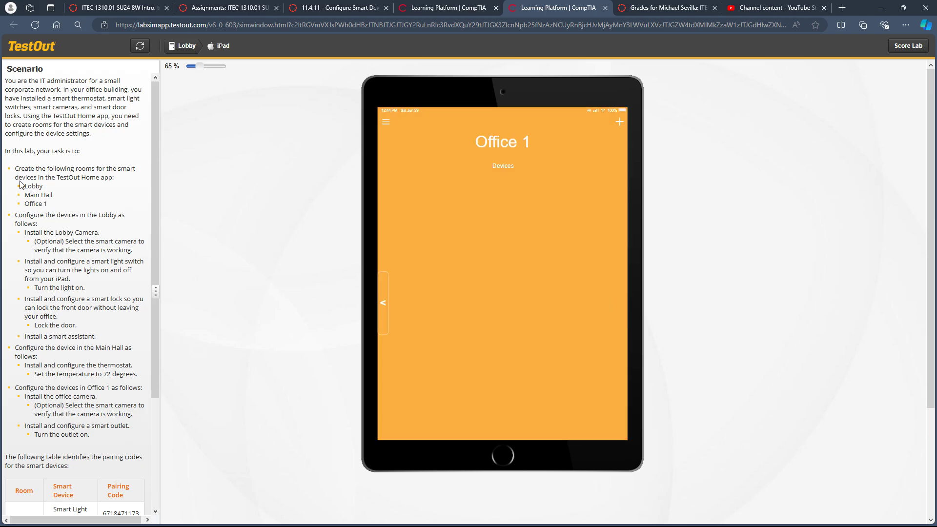
Examine the scenario for the required rooms and the devices to install in the Lobby.
drag(15, 166, 58, 205)
click(37, 187)
scroll(47, 211, down, 2)
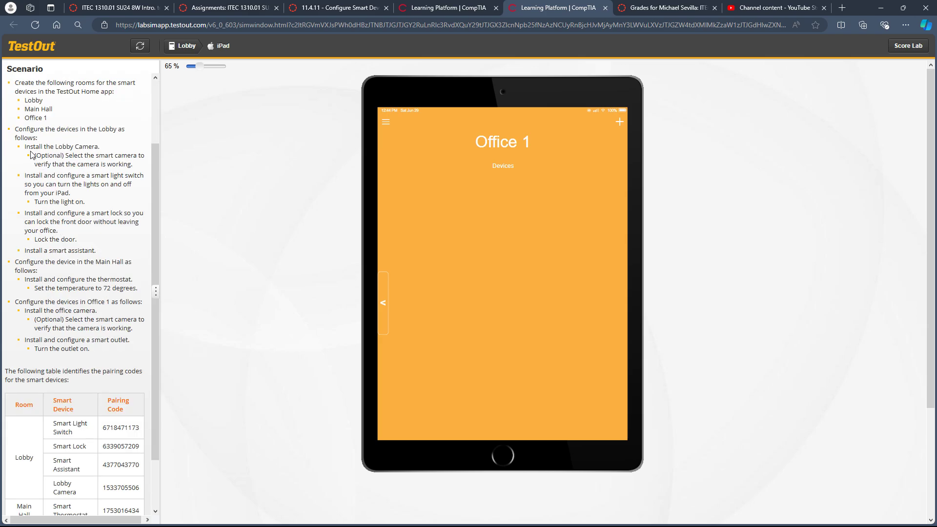
double_click(63, 147)
click(78, 149)
drag(91, 176, 139, 176)
click(66, 180)
drag(101, 213, 130, 215)
click(100, 213)
drag(52, 250, 82, 249)
click(67, 249)
Add the Smart Light Switch to the Lobby with its pairing code from the scenario table and turn the light on.
click(383, 303)
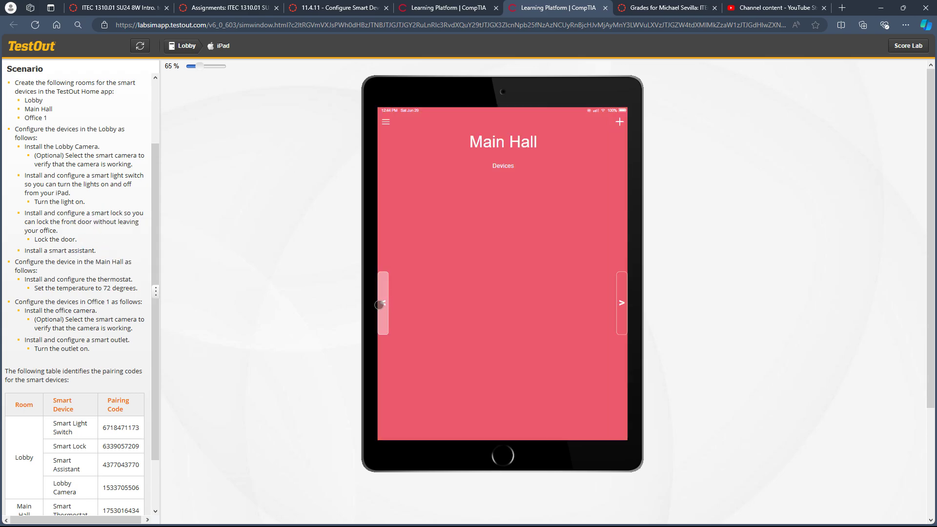
click(380, 304)
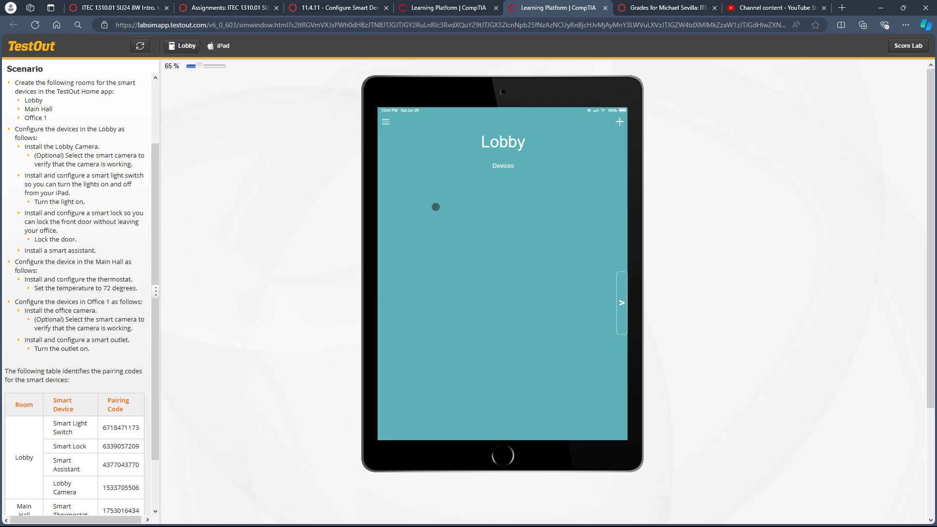
click(620, 125)
scroll(68, 249, down, 2)
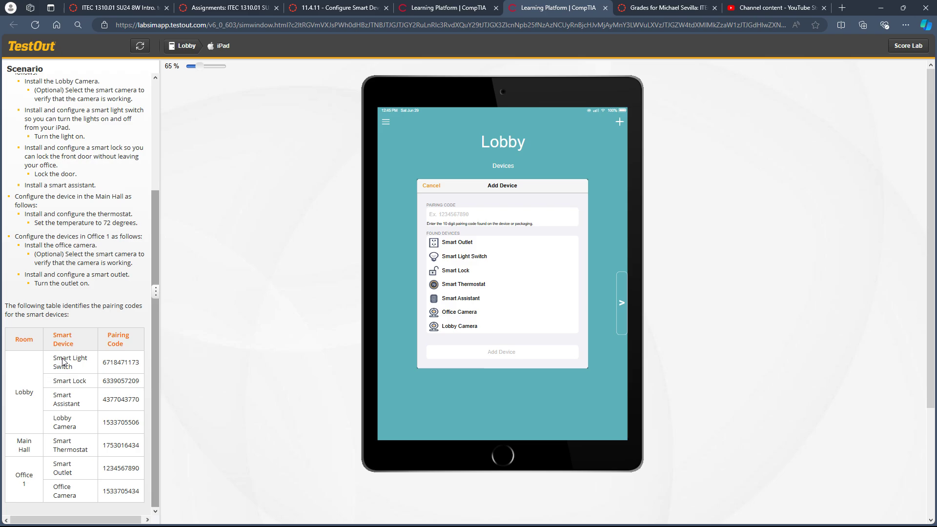
double_click(113, 364)
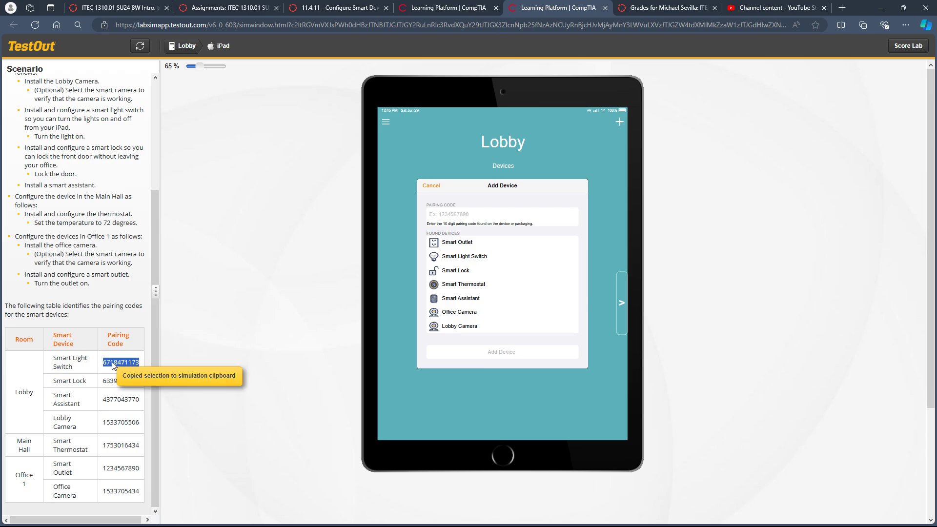
click(462, 216)
key(ctrl+v)
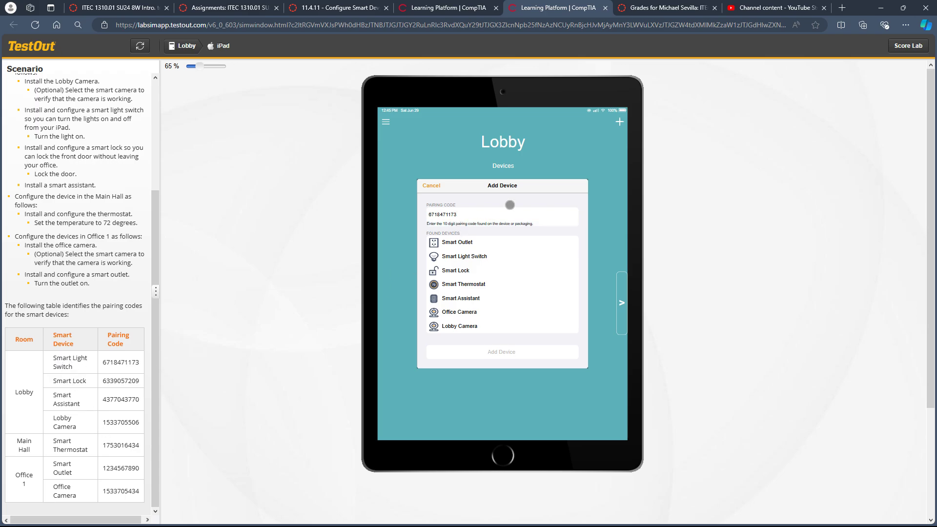
click(483, 257)
click(493, 351)
click(406, 224)
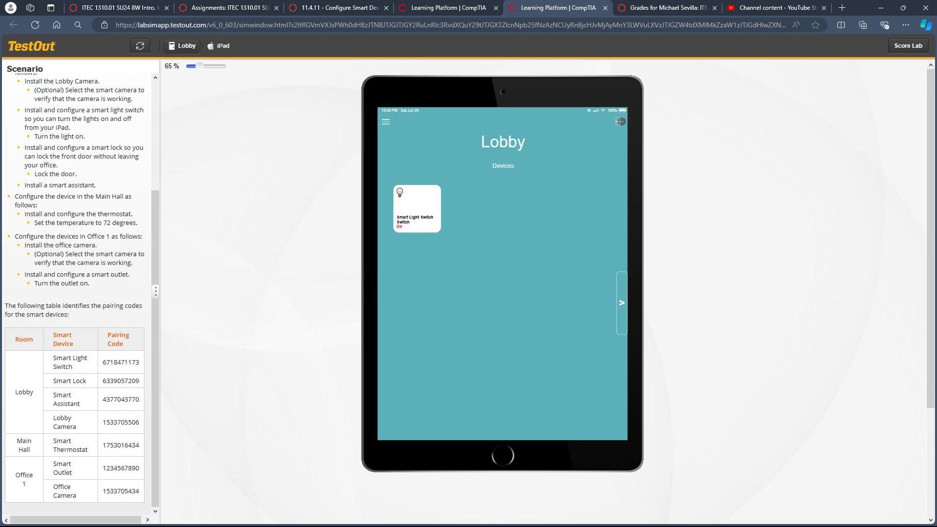
Add the Smart Lock to the Lobby with its pairing code from the scenario table and lock the door.
click(620, 122)
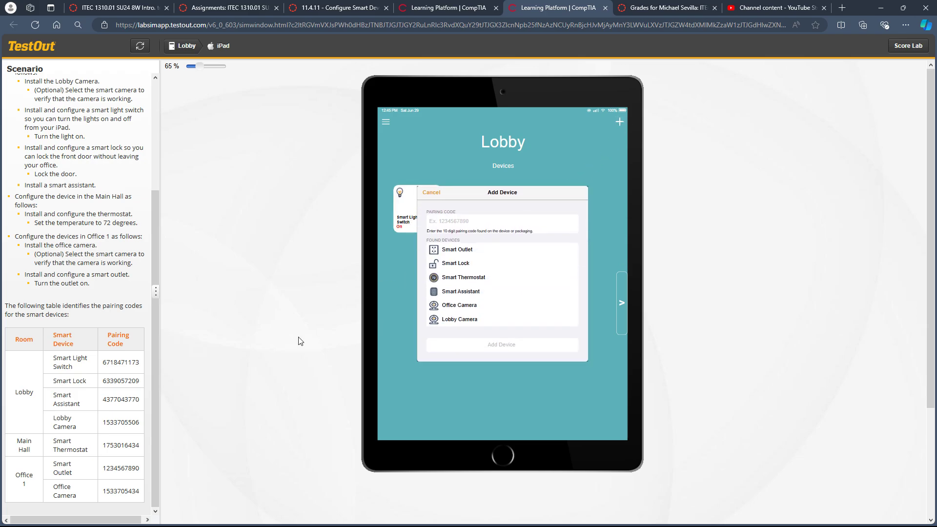
click(109, 385)
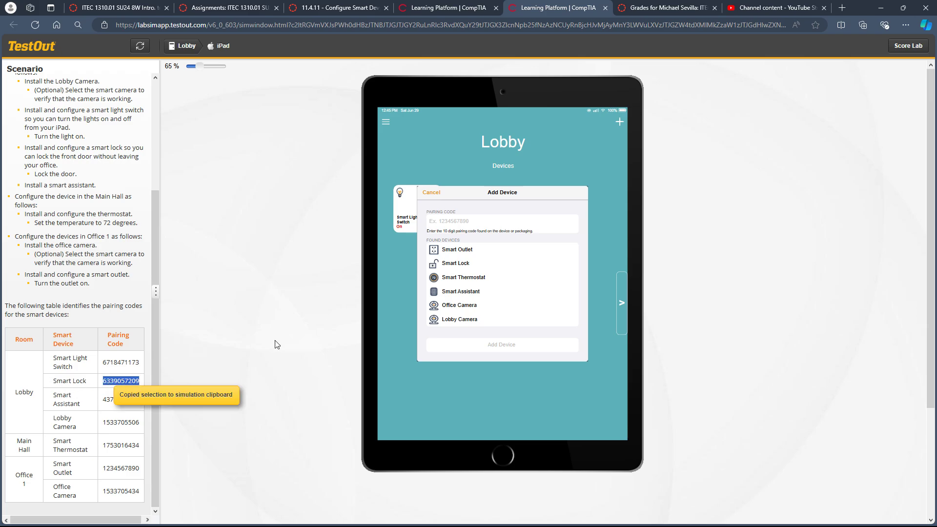
click(463, 226)
key(ctrl+v)
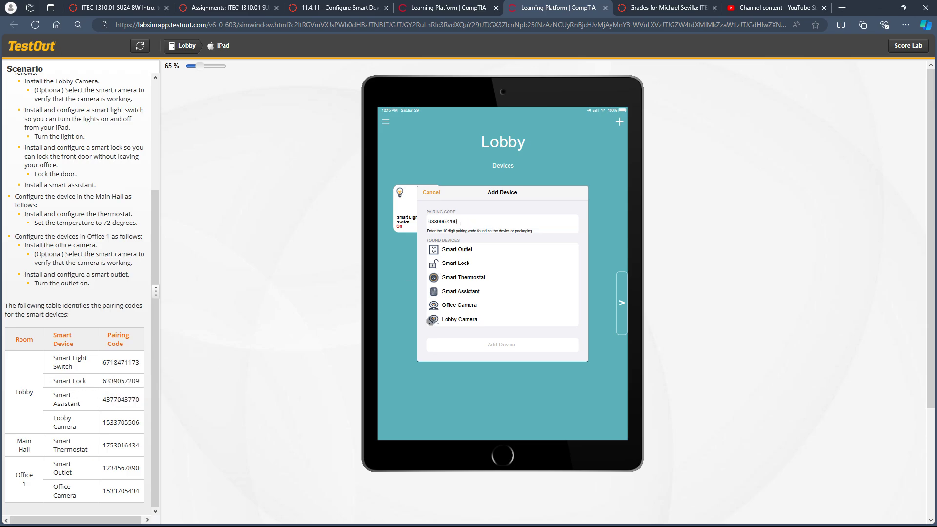
click(455, 263)
click(482, 344)
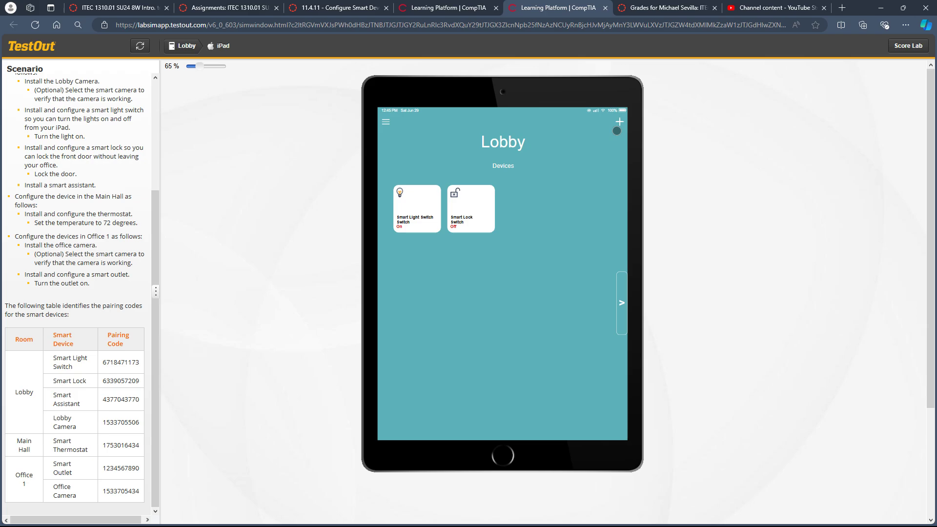
click(457, 213)
Add the Smart Assistant to the Lobby with its pairing code from the scenario table.
click(619, 122)
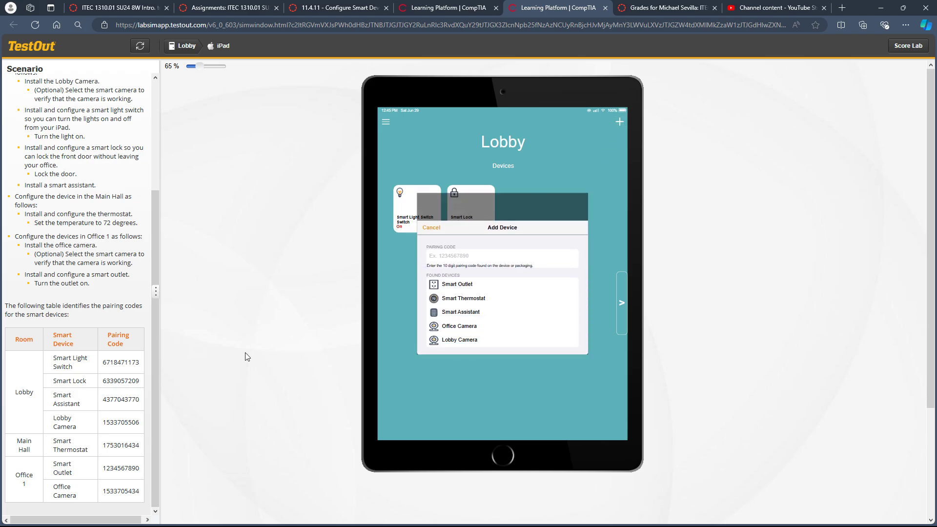
click(124, 399)
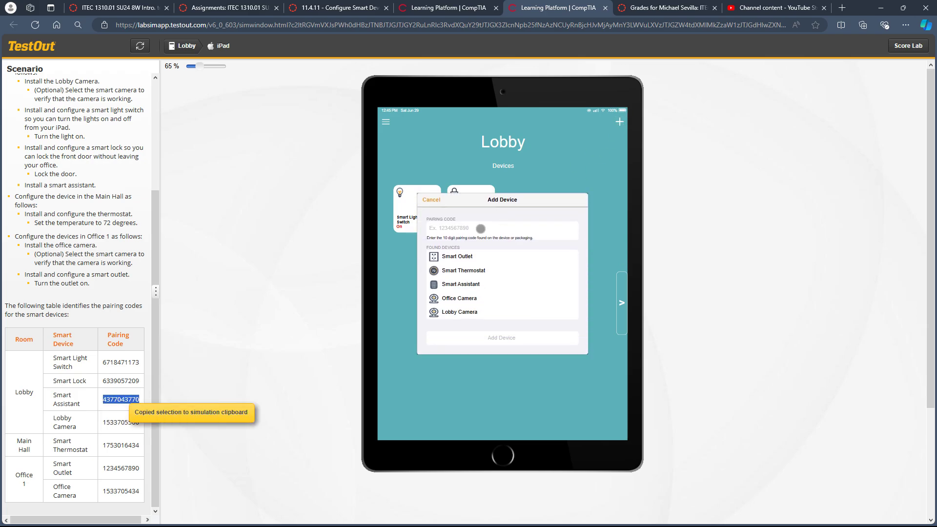
click(469, 228)
key(ctrl+v)
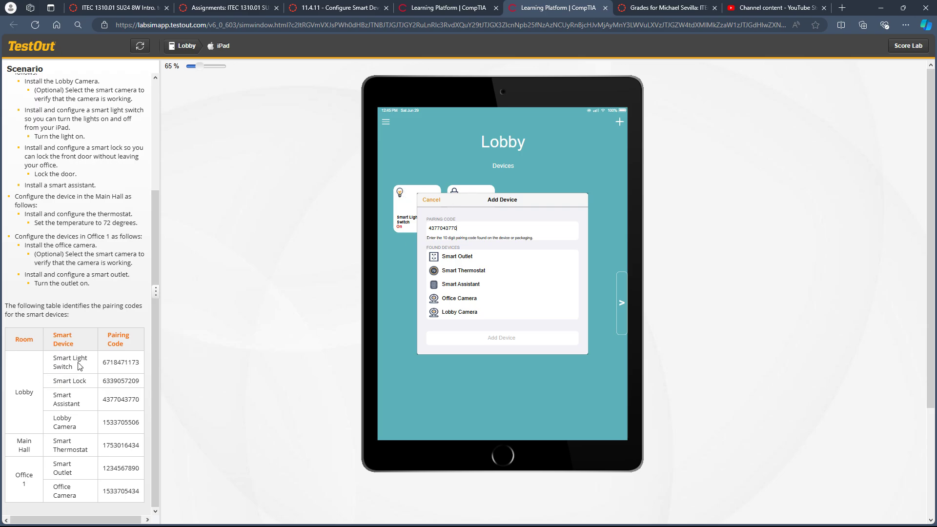
click(467, 285)
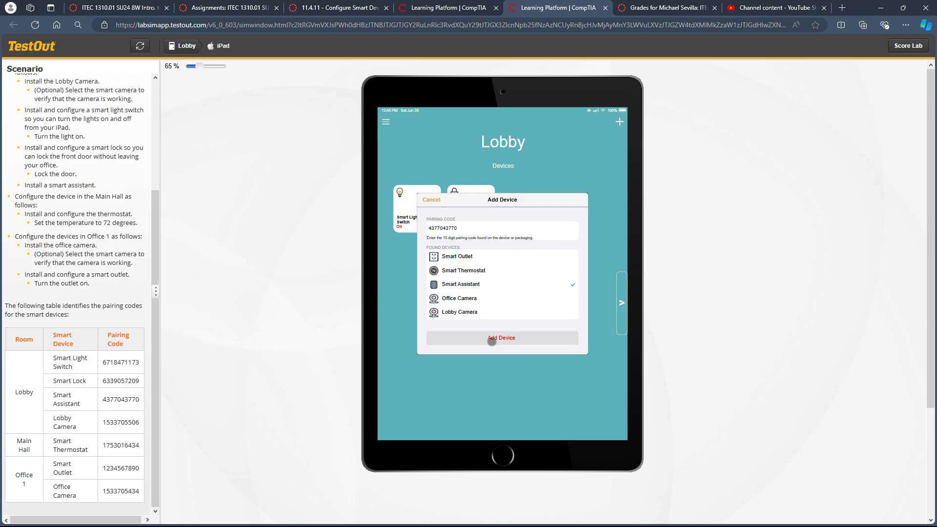
click(491, 340)
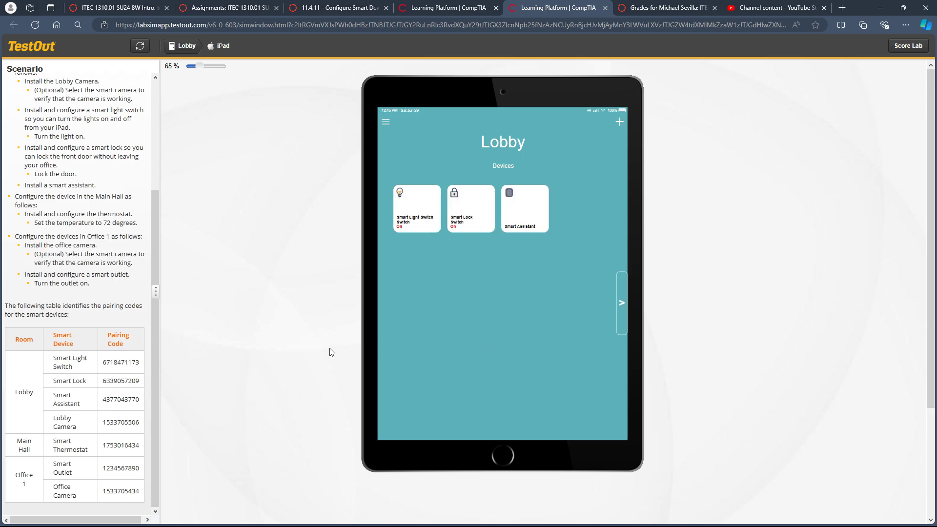
Add the Lobby Camera to the Lobby with its pairing code from the scenario table and check its video feed.
double_click(117, 422)
click(619, 122)
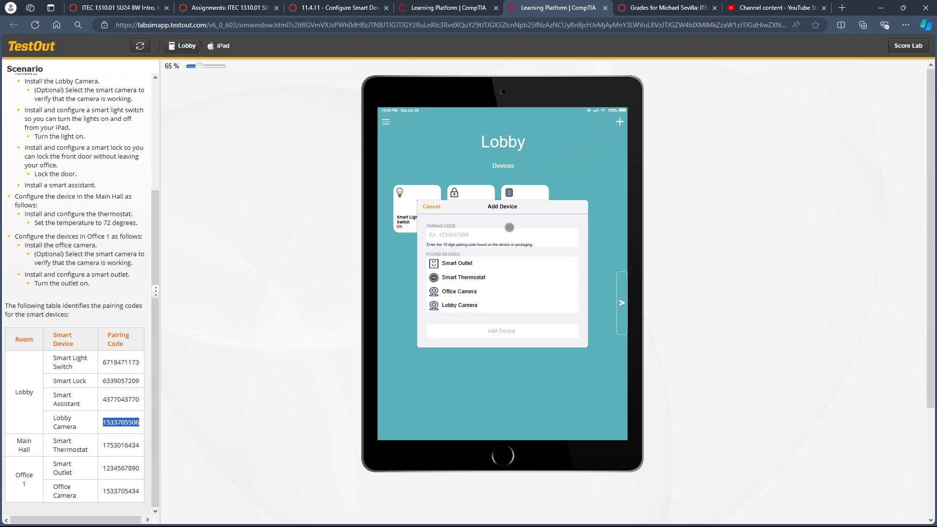
click(491, 237)
key(ctrl+v)
click(461, 305)
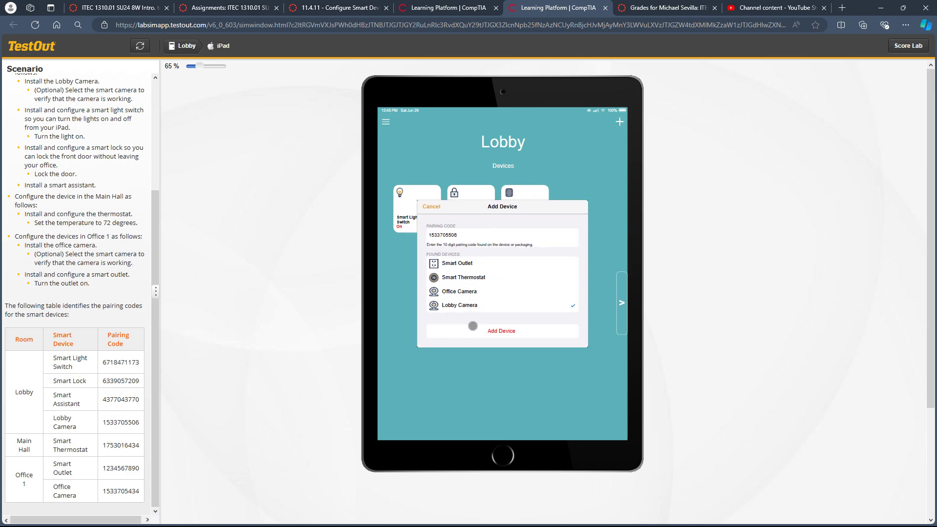
click(485, 331)
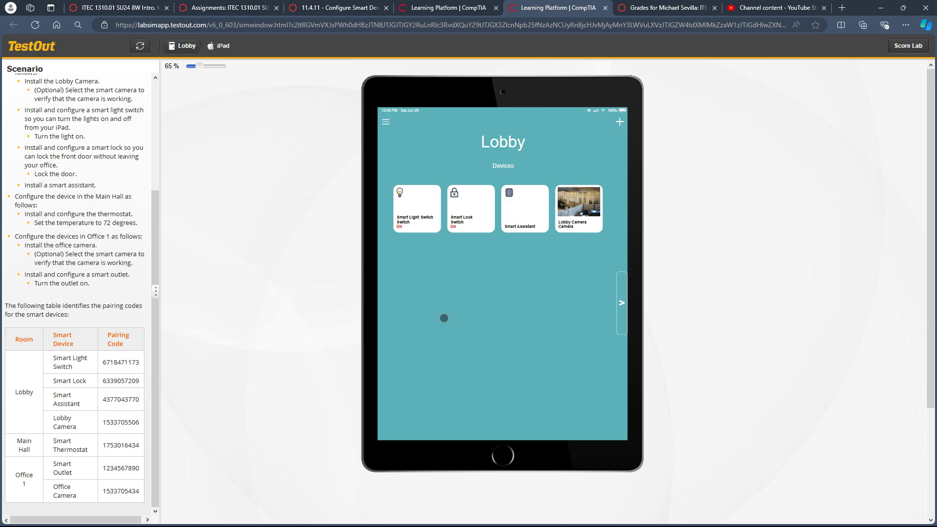
click(582, 212)
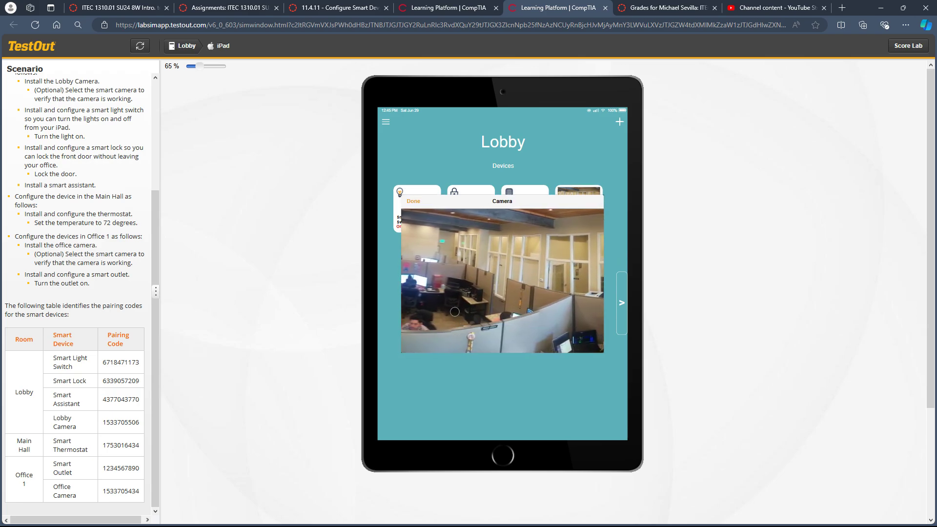
click(413, 200)
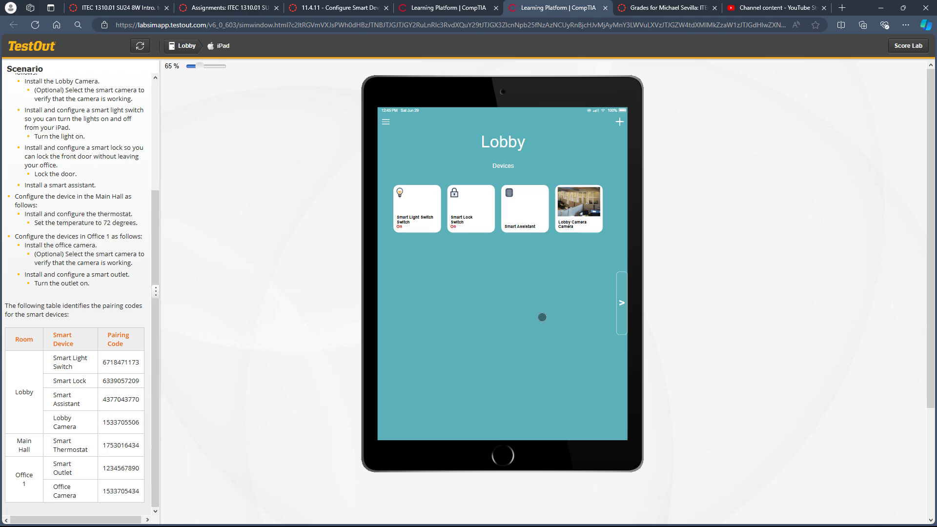
Add the Smart Thermostat to the Main Hall with its pairing code from the scenario table.
click(621, 302)
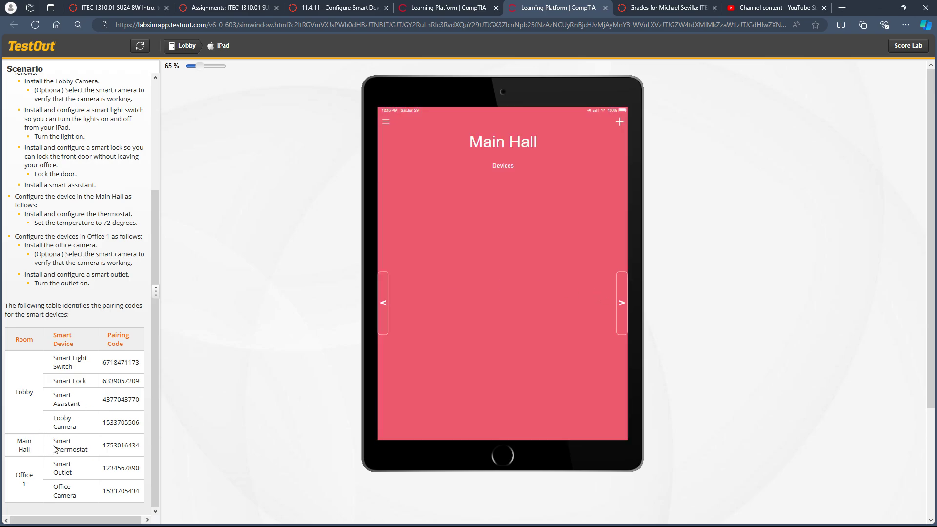
double_click(106, 442)
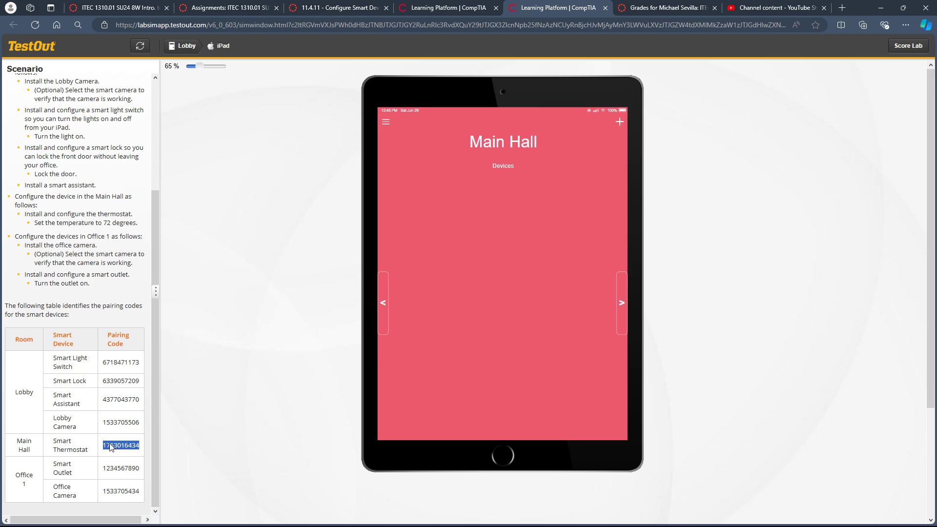
click(620, 118)
click(465, 242)
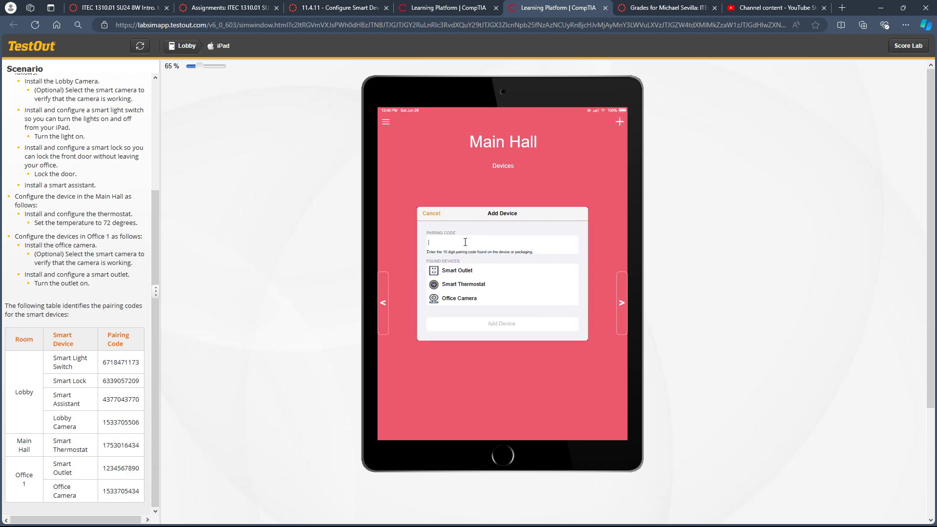
key(ctrl+v)
click(468, 286)
click(487, 327)
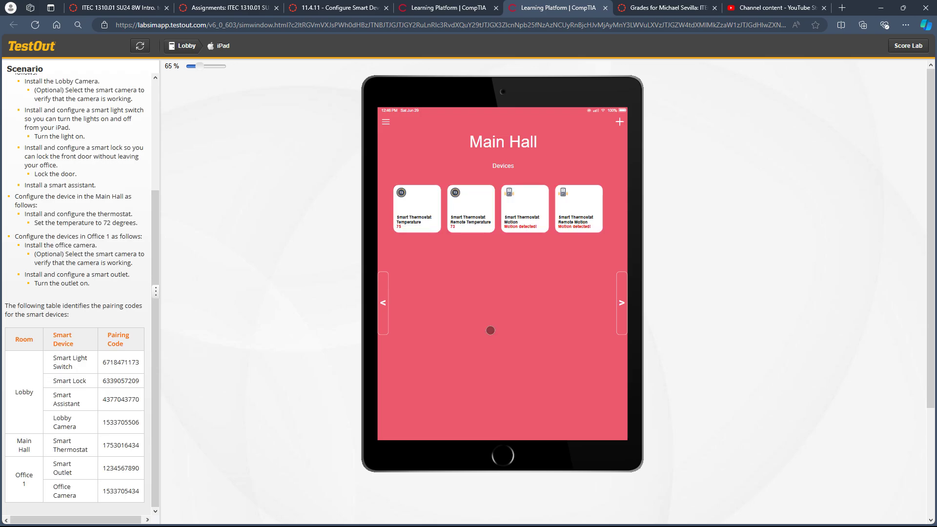
Set both the cooling and heating temperatures of the Main Hall's Smart Thermostat to 72 degrees.
scroll(86, 282, up, 3)
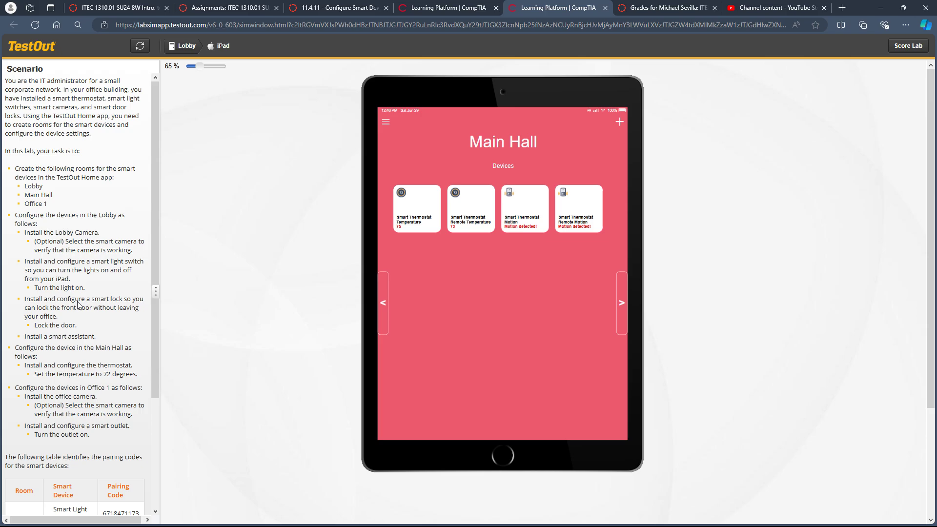
scroll(61, 305, down, 2)
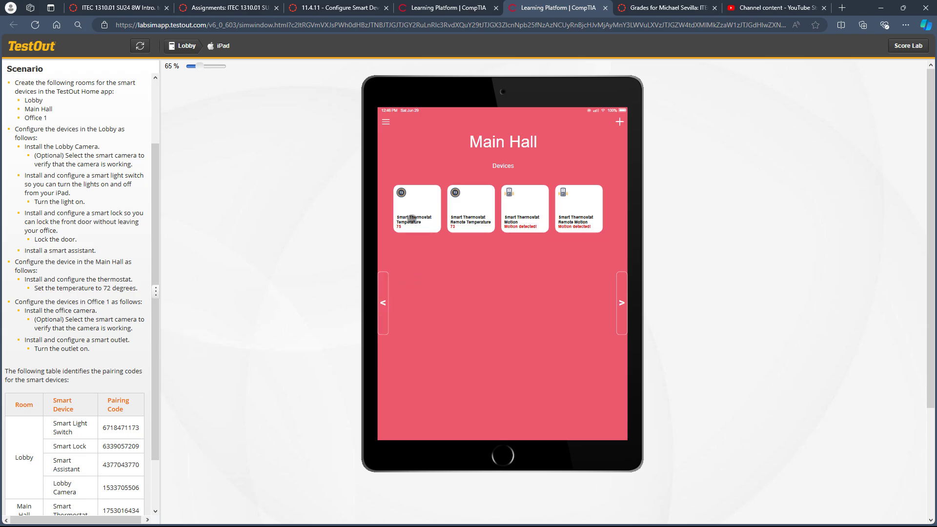
click(411, 218)
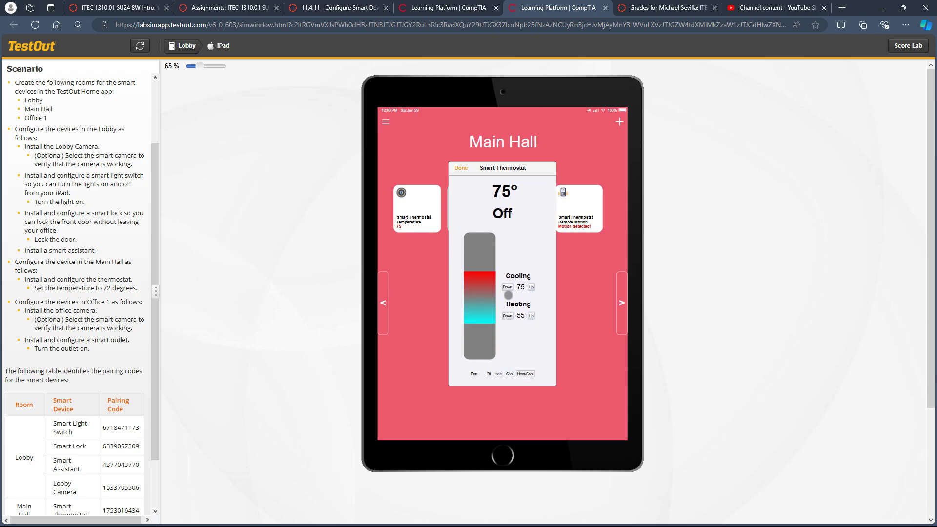
click(508, 288)
click(507, 287)
click(508, 287)
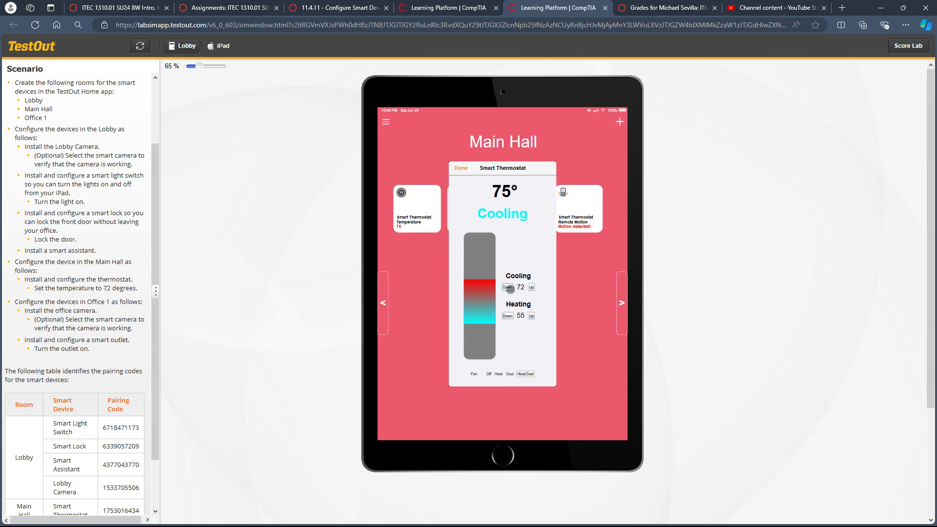
click(531, 316)
click(532, 316)
click(531, 316)
click(531, 316)
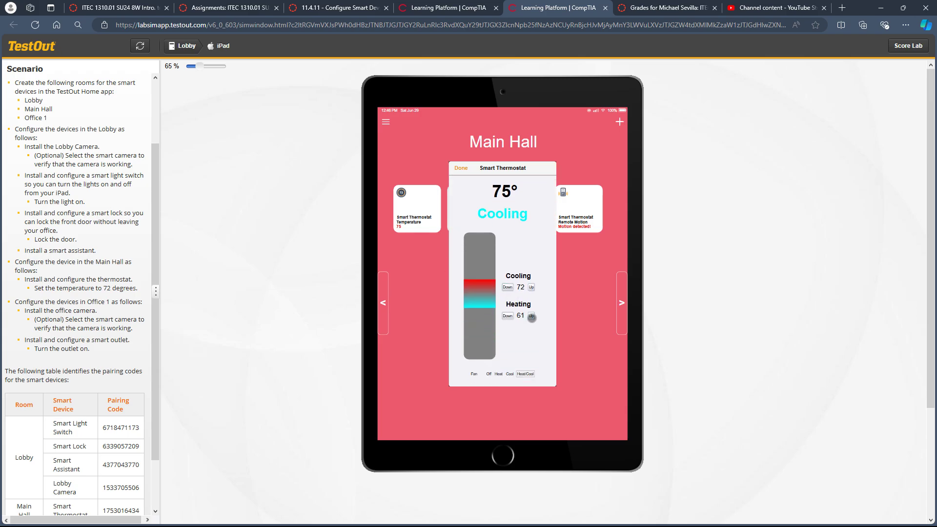
click(531, 317)
click(531, 316)
click(531, 316)
click(531, 316)
click(531, 317)
click(531, 317)
click(531, 317)
click(532, 317)
click(531, 317)
click(531, 316)
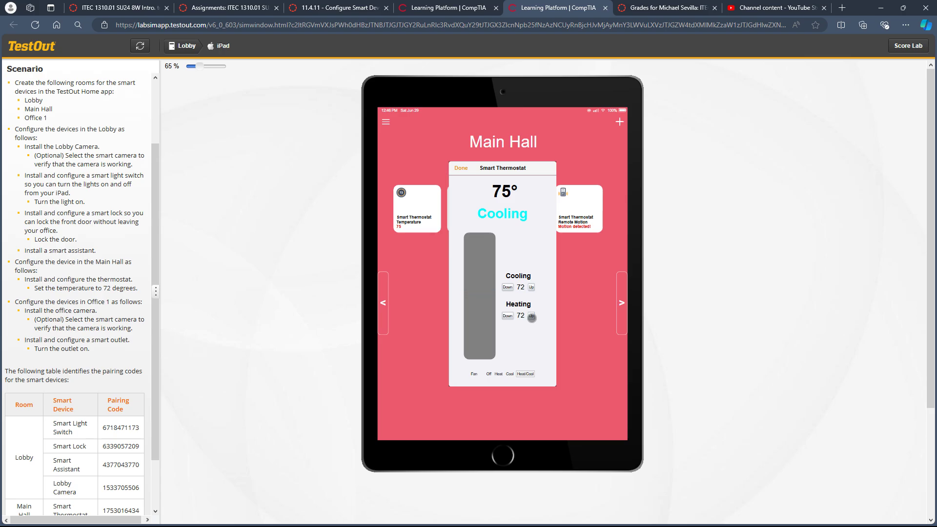
click(462, 168)
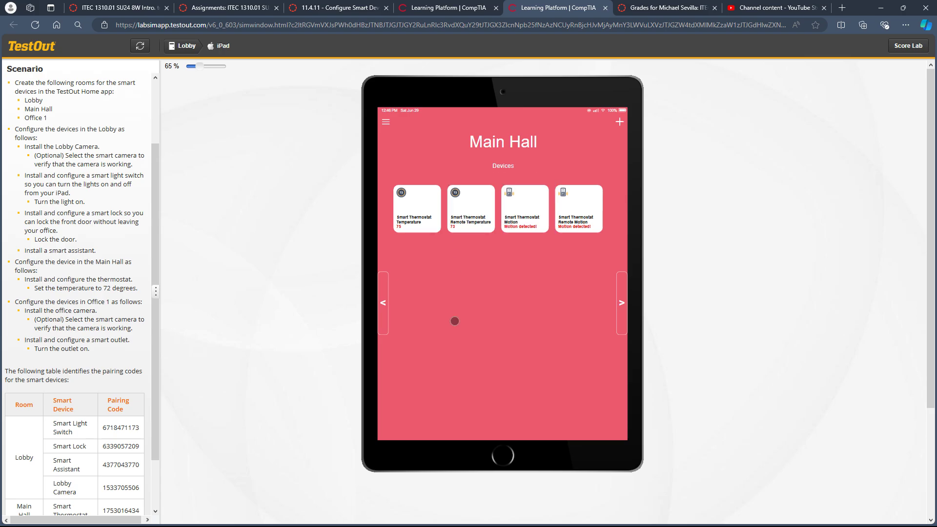
Add the Smart Outlet to Office 1 with its pairing code from the scenario table.
click(621, 303)
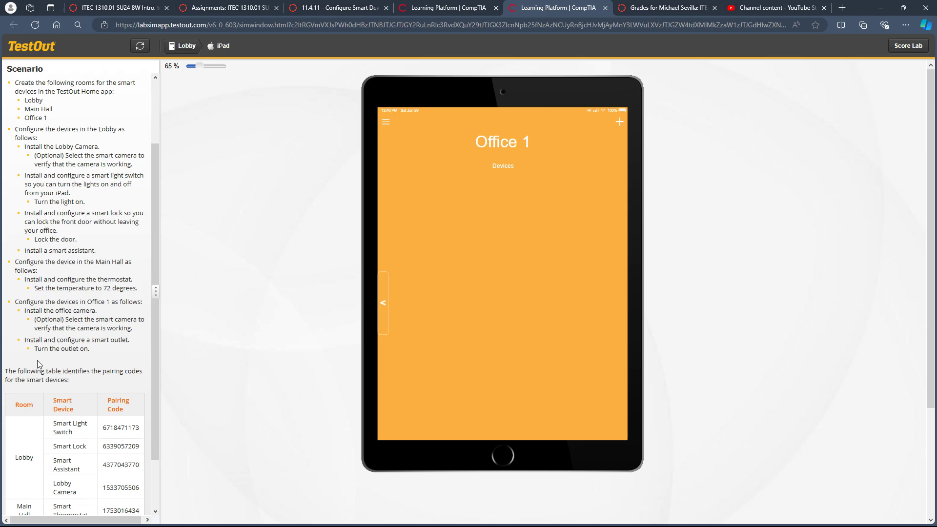
scroll(39, 364, down, 2)
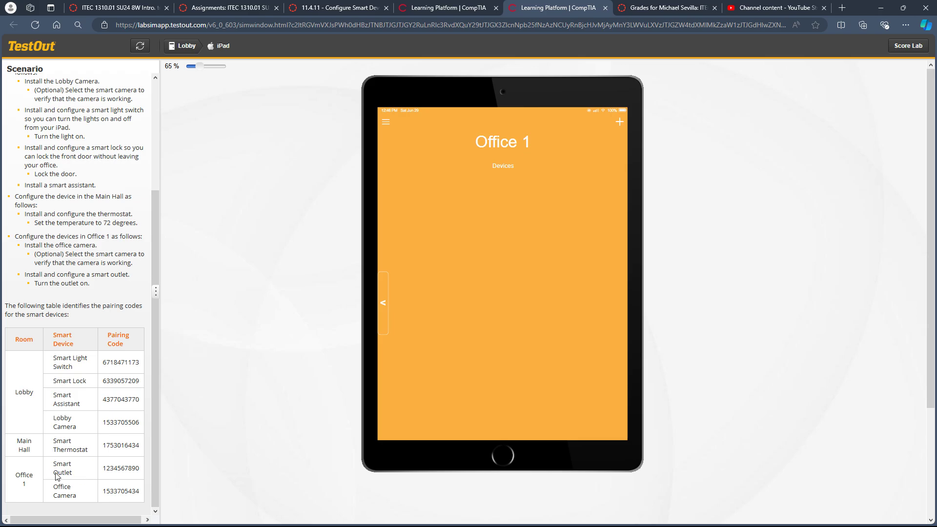
double_click(131, 468)
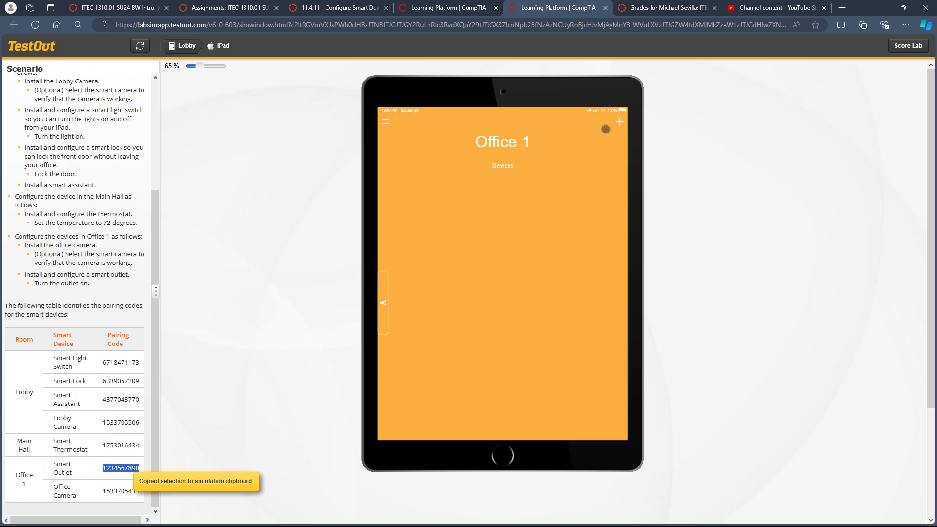
click(620, 121)
click(477, 250)
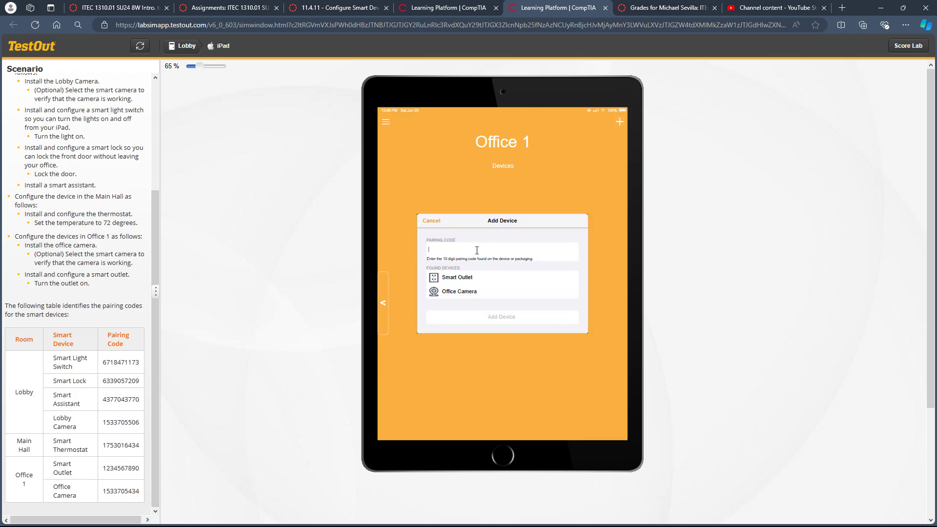
key(ctrl+v)
click(462, 277)
click(501, 318)
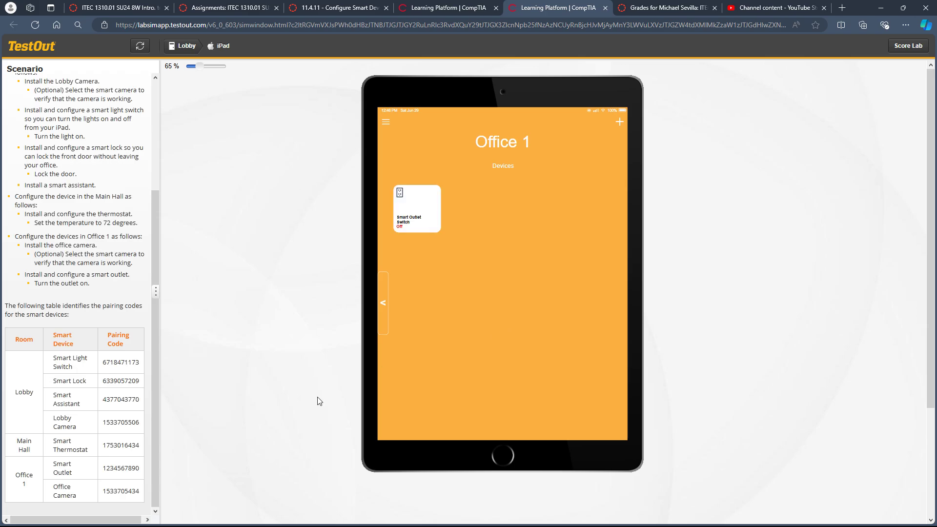
Add the Office Camera to Office 1 with its pairing code from the scenario table and turn the Smart Outlet on.
double_click(118, 491)
key(ctrl+c)
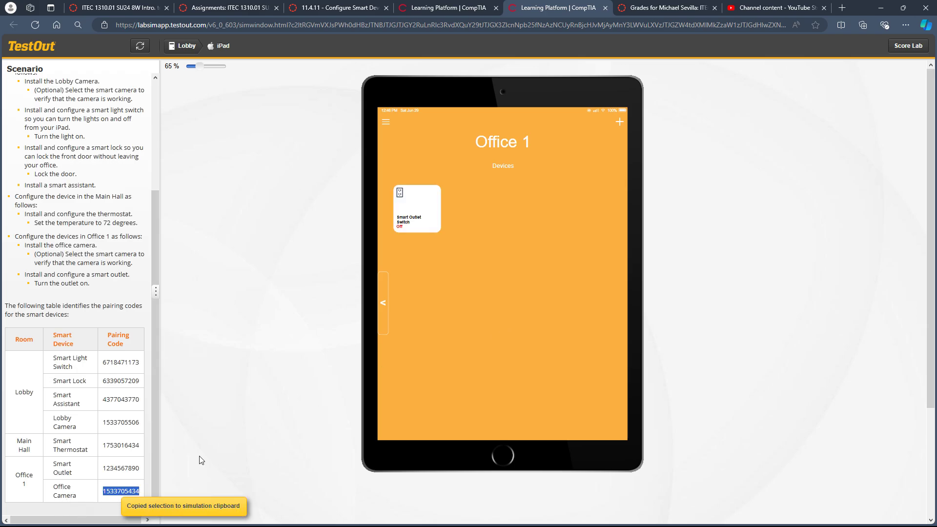
click(619, 122)
click(455, 258)
key(ctrl+v)
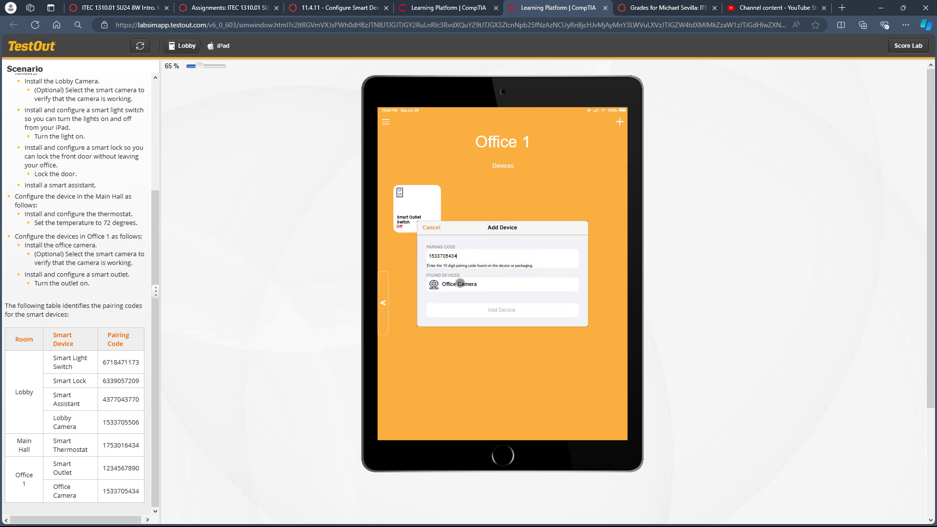
click(460, 284)
click(471, 311)
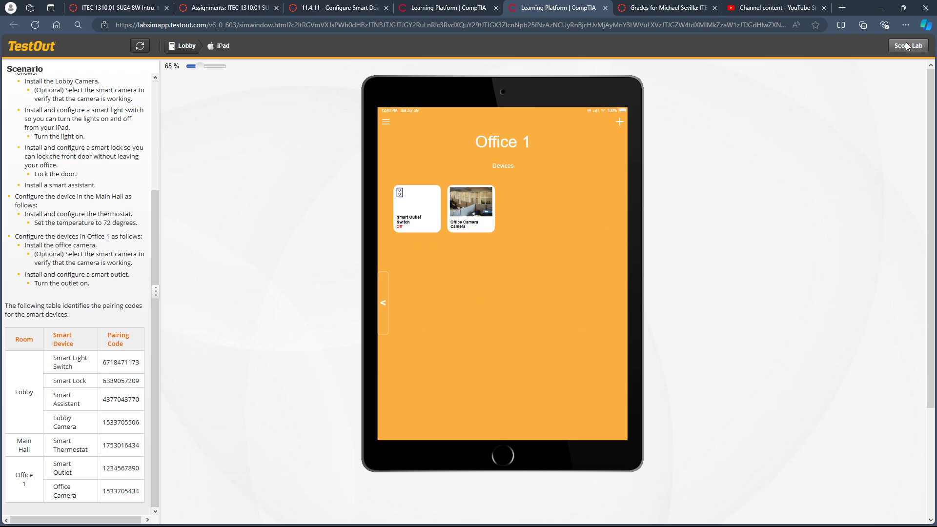
click(412, 220)
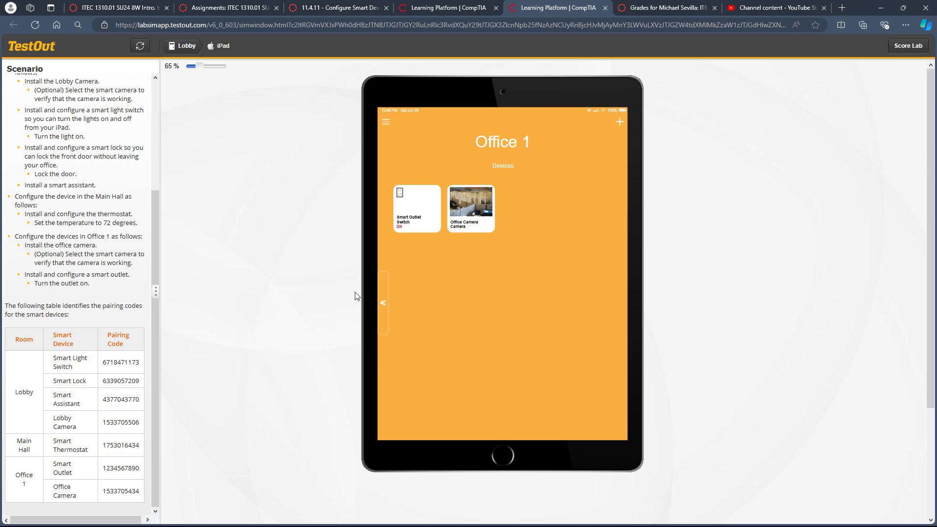
drag(56, 287, 89, 285)
Check the devices in the Main Hall and Lobby, including the Smart Thermostat's temperature and remote temperature settings.
click(382, 316)
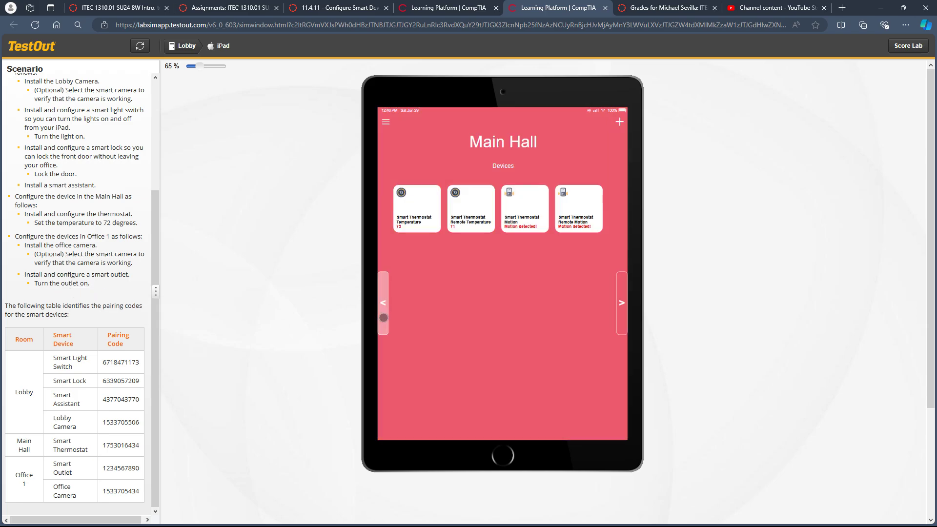
click(384, 318)
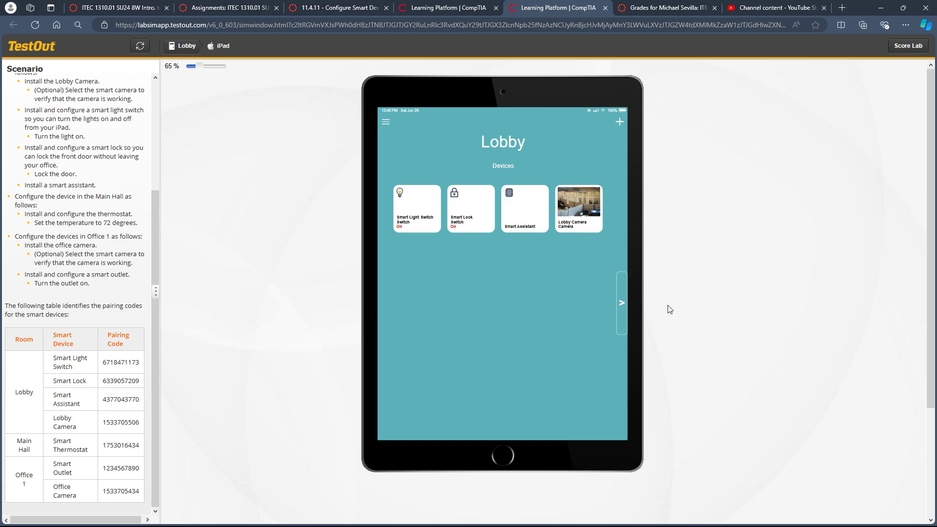
click(624, 306)
click(465, 222)
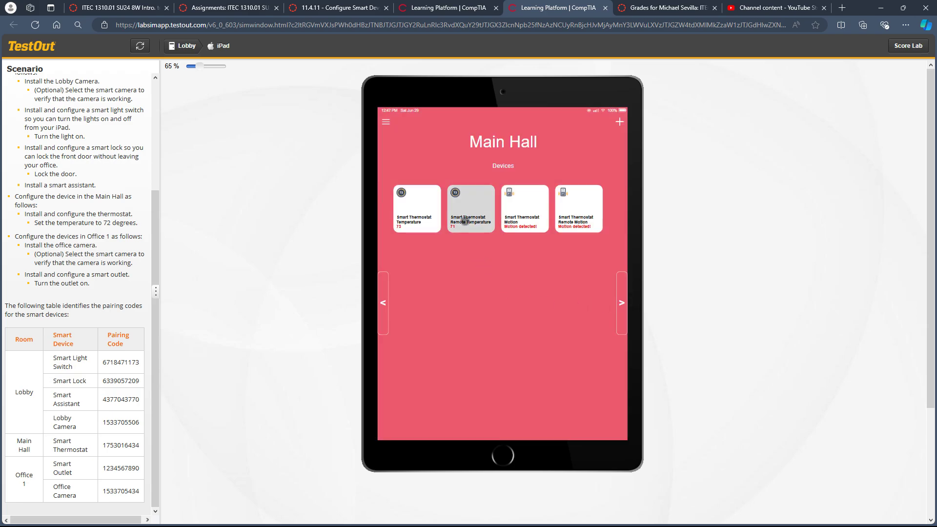
click(461, 168)
click(425, 212)
click(454, 166)
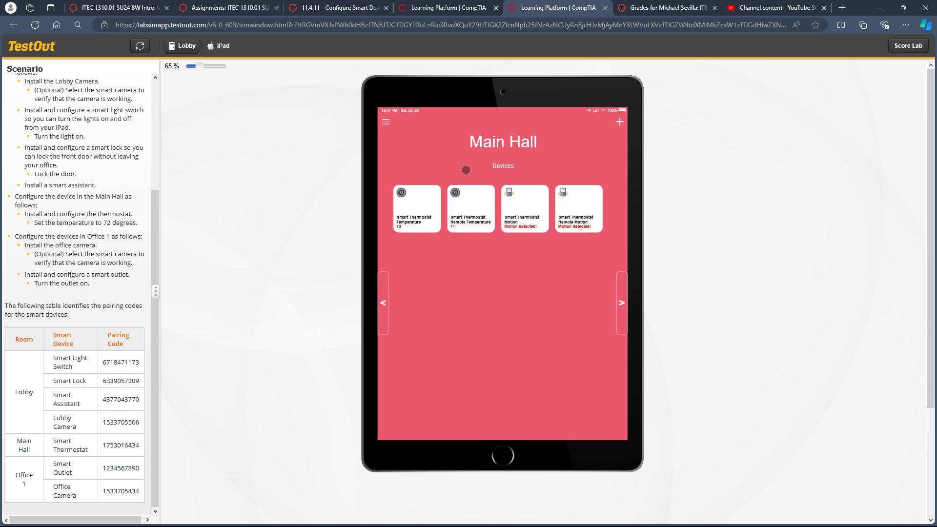
Submit the lab for scoring and show the details of all three required actions in the lab report.
click(907, 45)
click(554, 356)
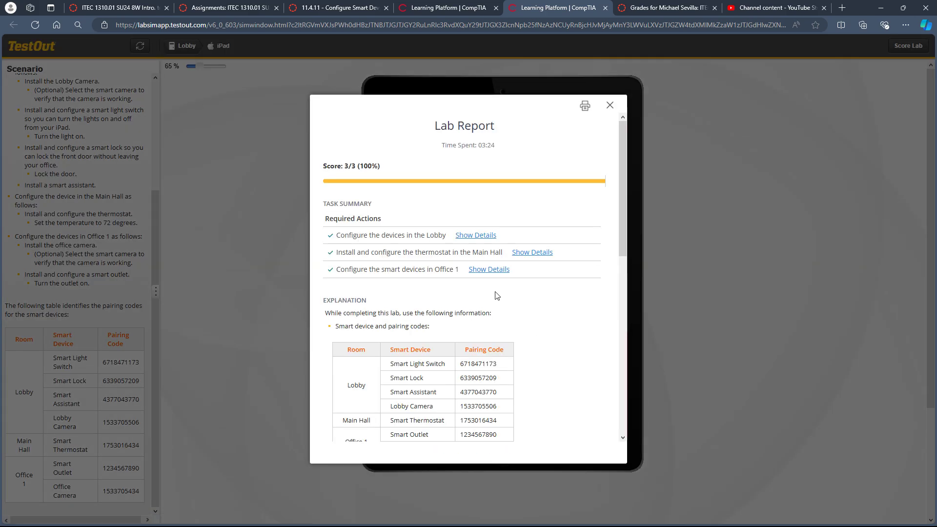
click(471, 237)
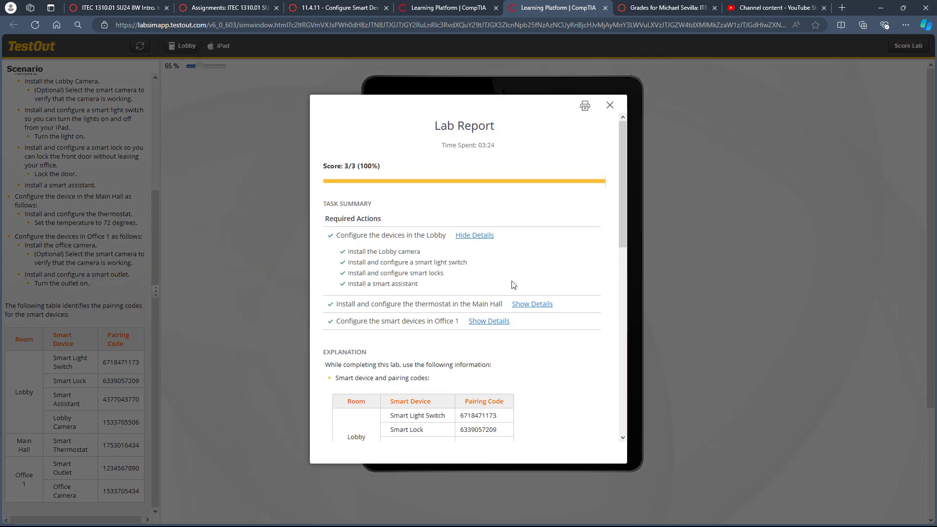
click(525, 304)
click(490, 352)
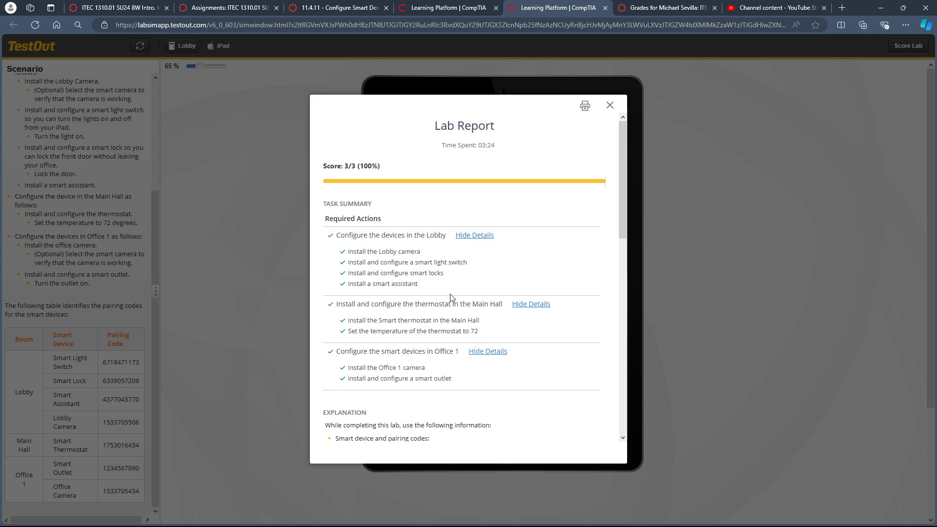
Read through the lab report's explanation of how to create the rooms and configure the devices in each room.
scroll(451, 297, down, 10)
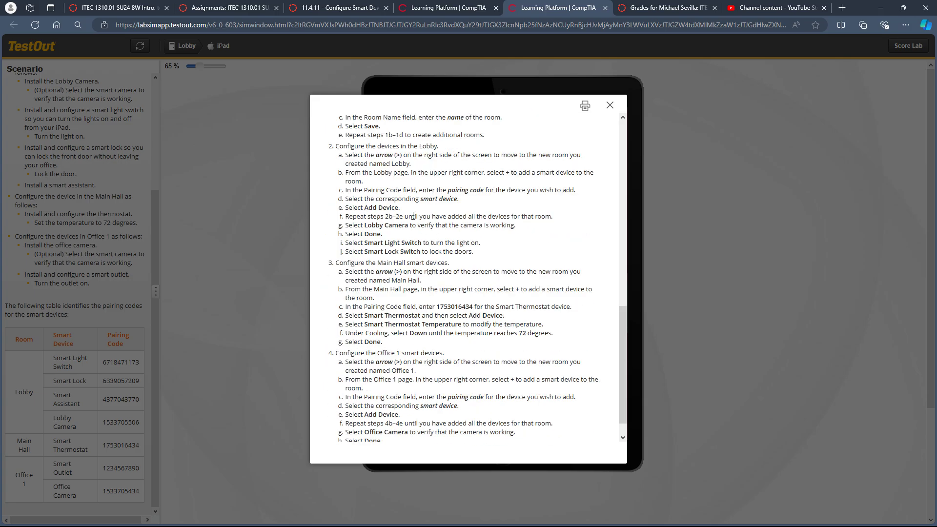
scroll(413, 216, up, 1)
drag(336, 145, 583, 397)
click(438, 372)
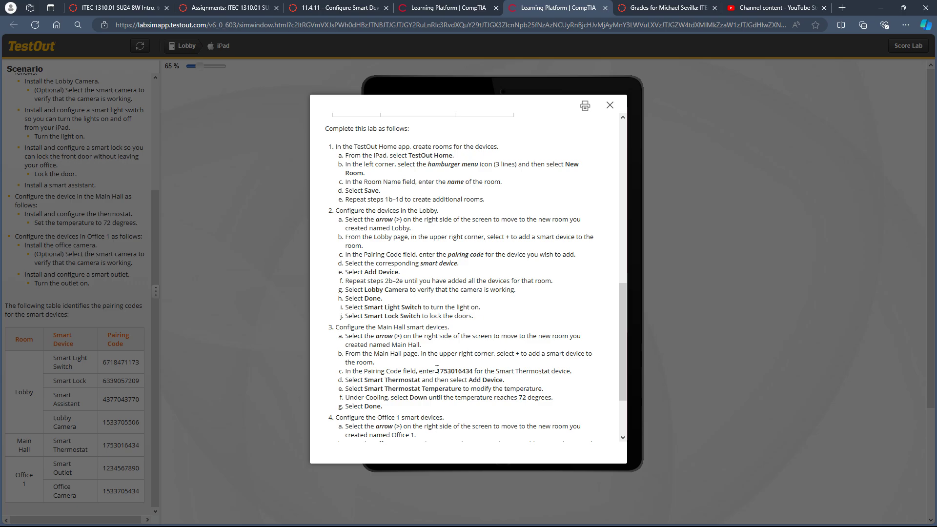
scroll(437, 369, down, 2)
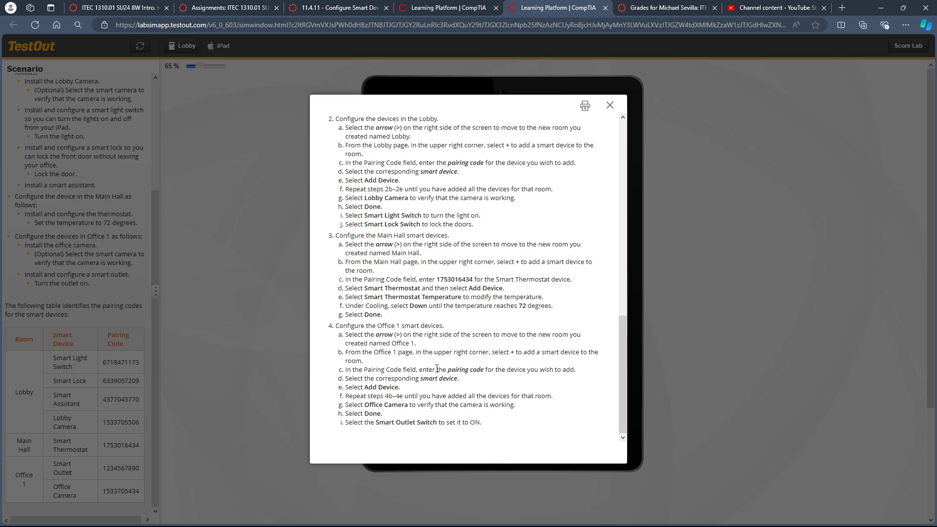